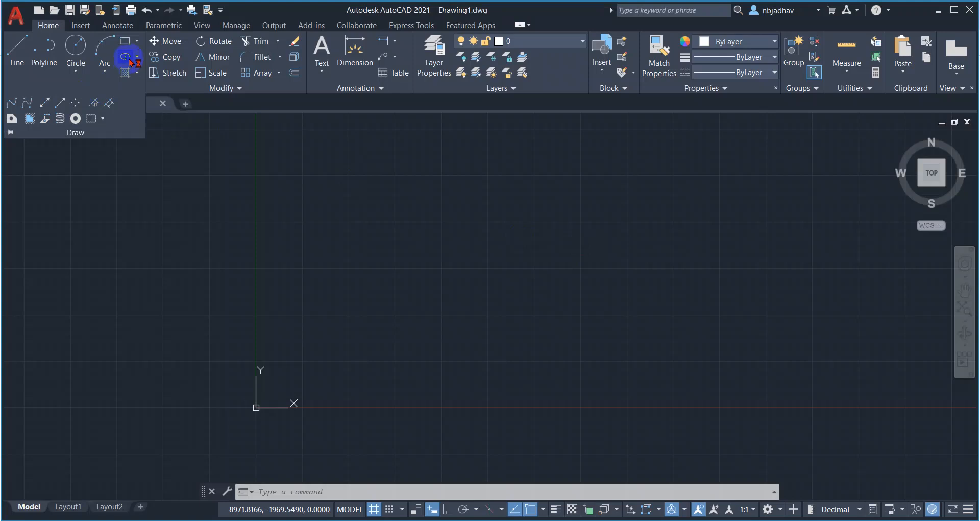
Draw an ellipse by its center point, with a horizontal half-axis about 5240 units long and a distance of 2000 to the other axis
click(137, 57)
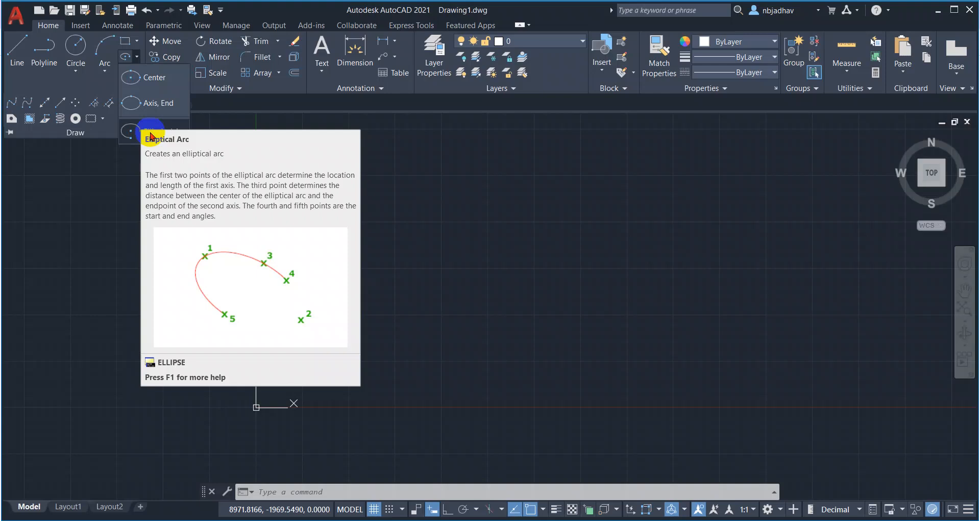
click(164, 81)
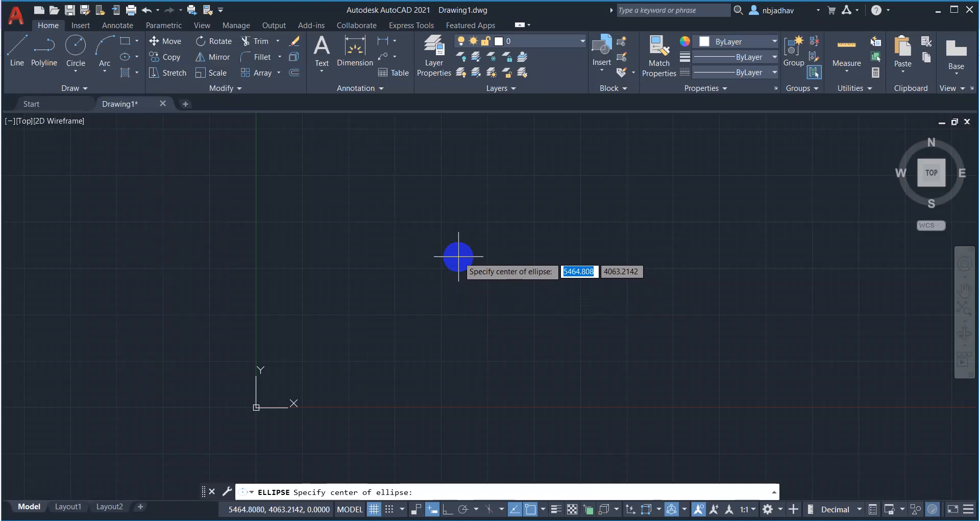
key(Tab)
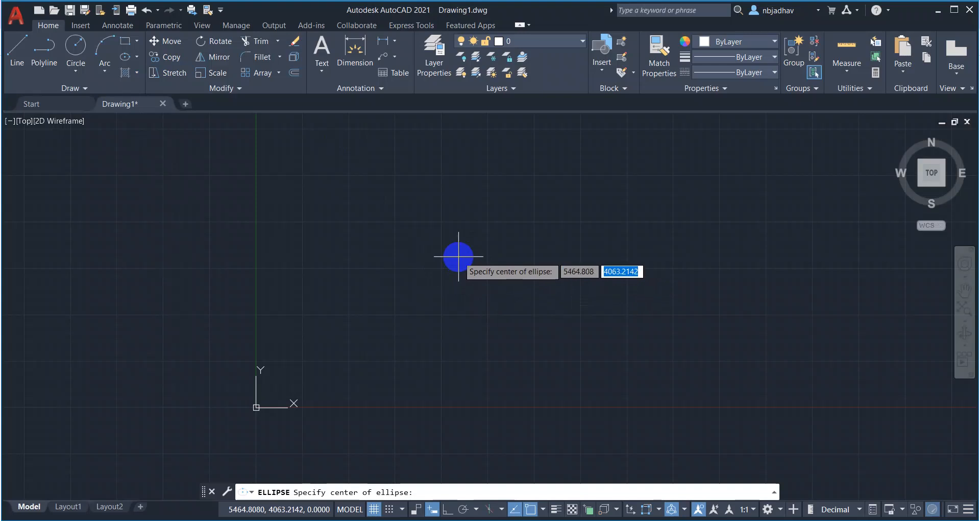
key(Tab)
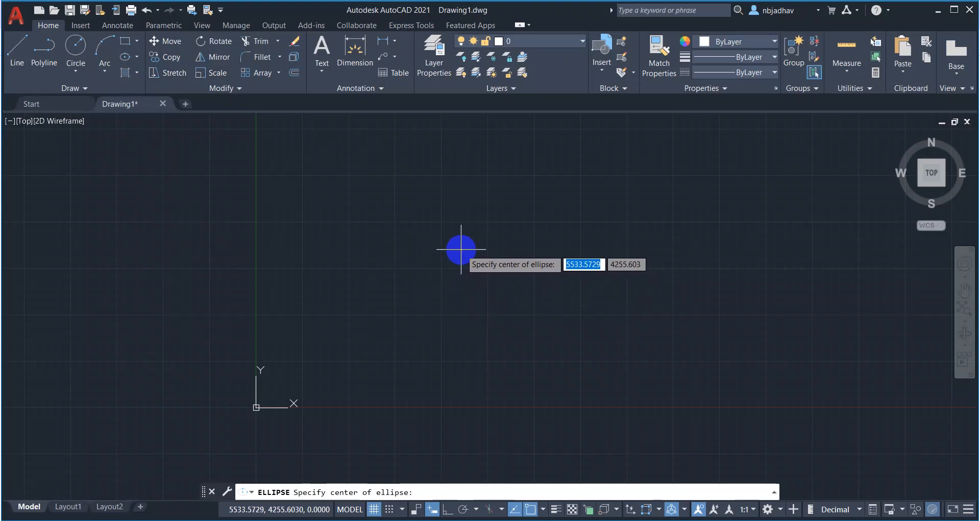
click(461, 249)
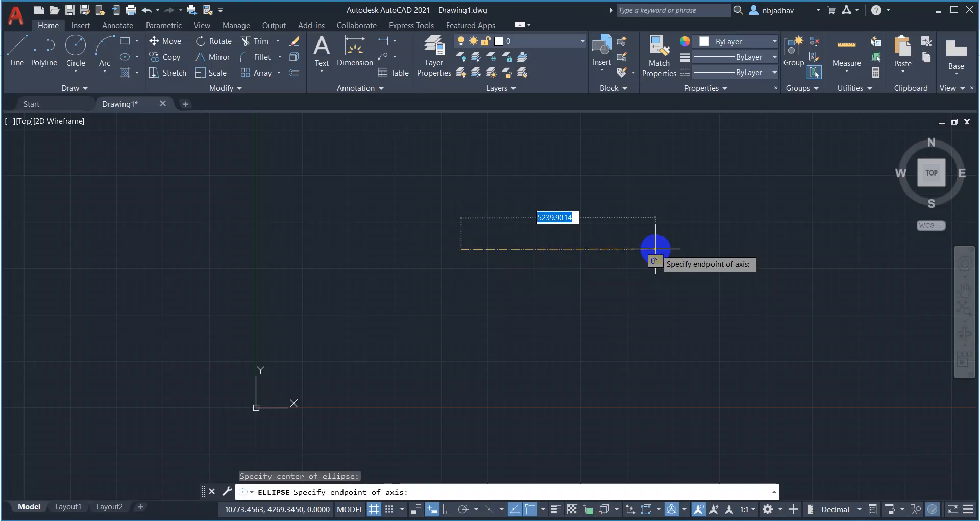
click(655, 249)
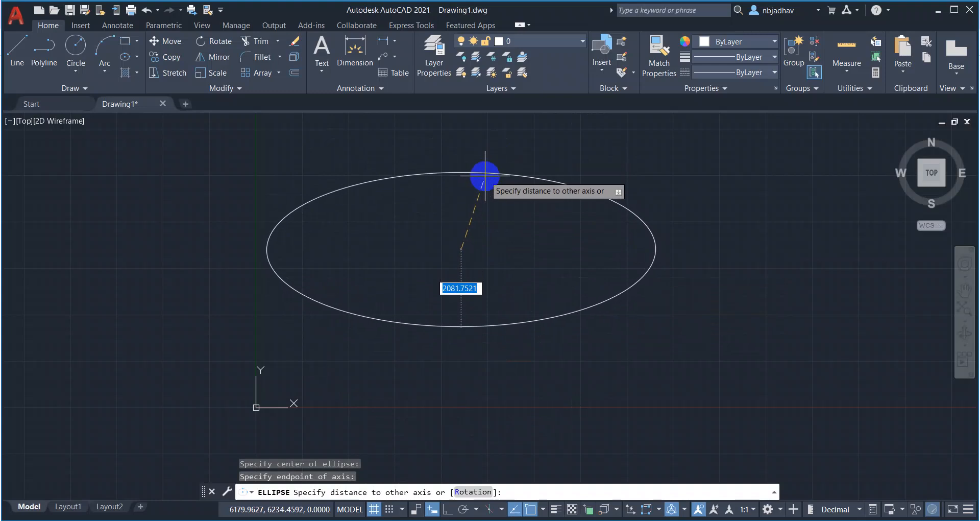
text(2000)
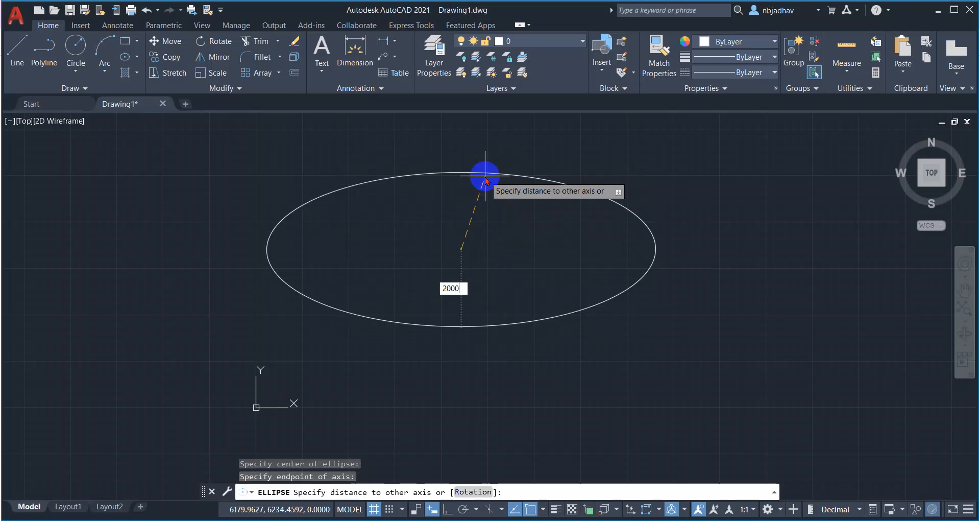
key(Return)
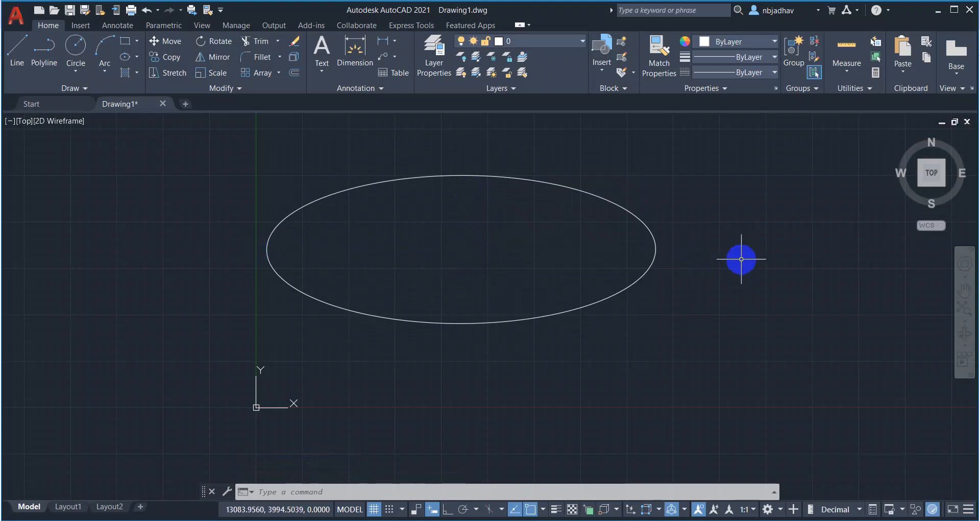
Draw a second ellipse beside the first by axis endpoints, with a horizontal axis about 6904 units long and 1100 to the other axis
click(137, 57)
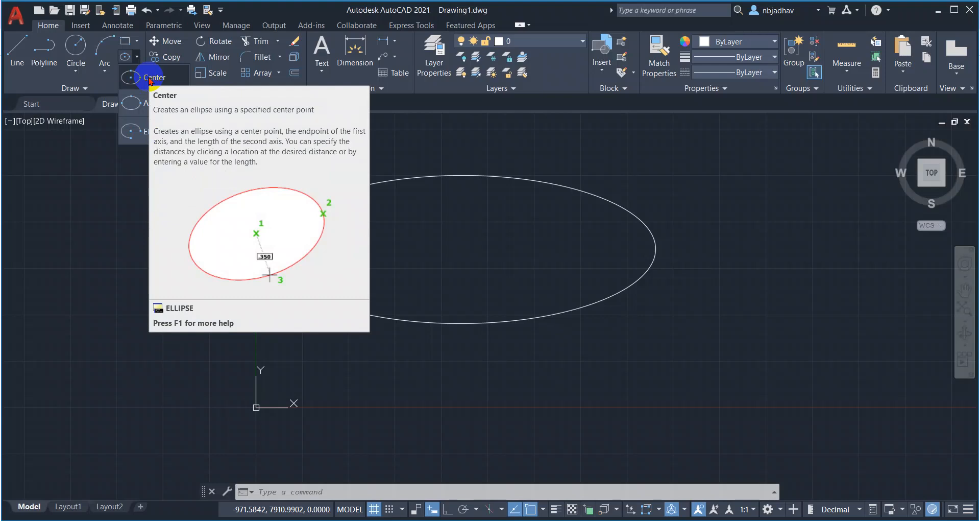
click(151, 79)
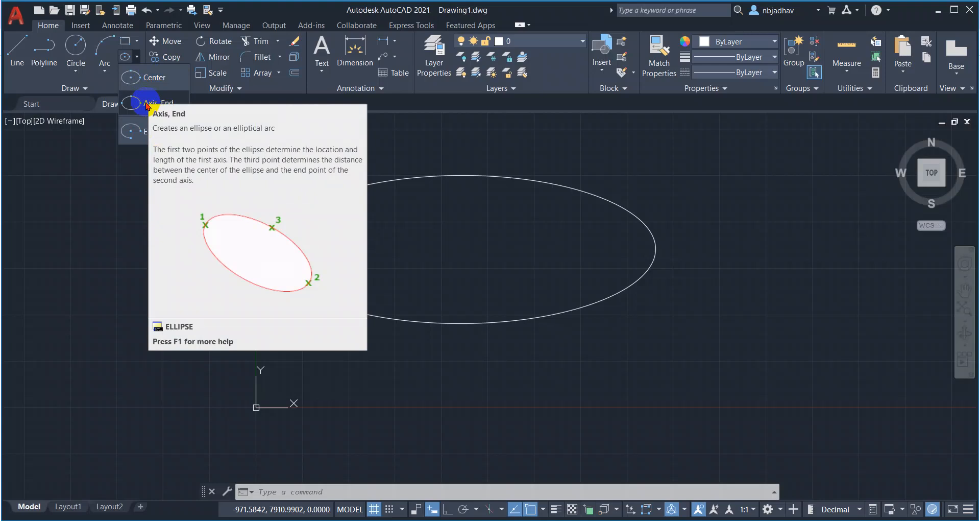
click(147, 105)
middle_drag(757, 361, 356, 313)
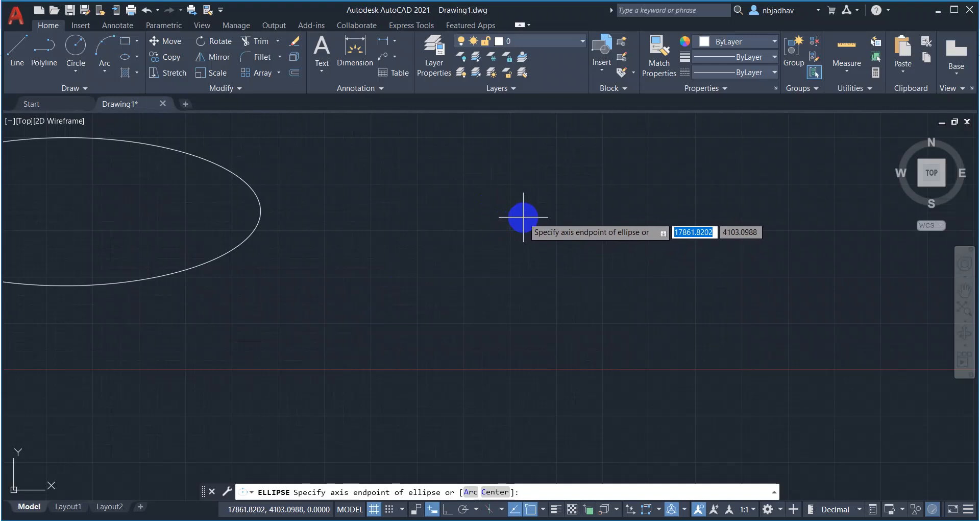
click(523, 217)
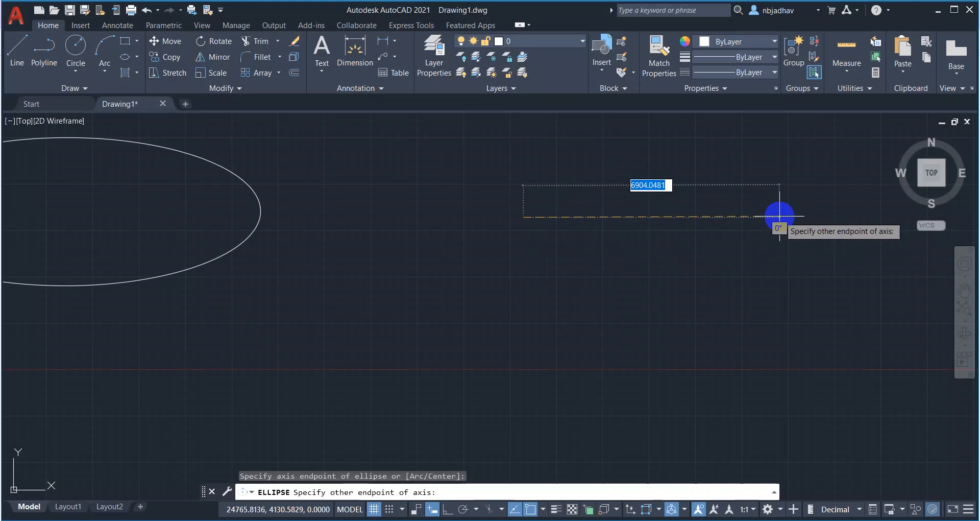
click(779, 216)
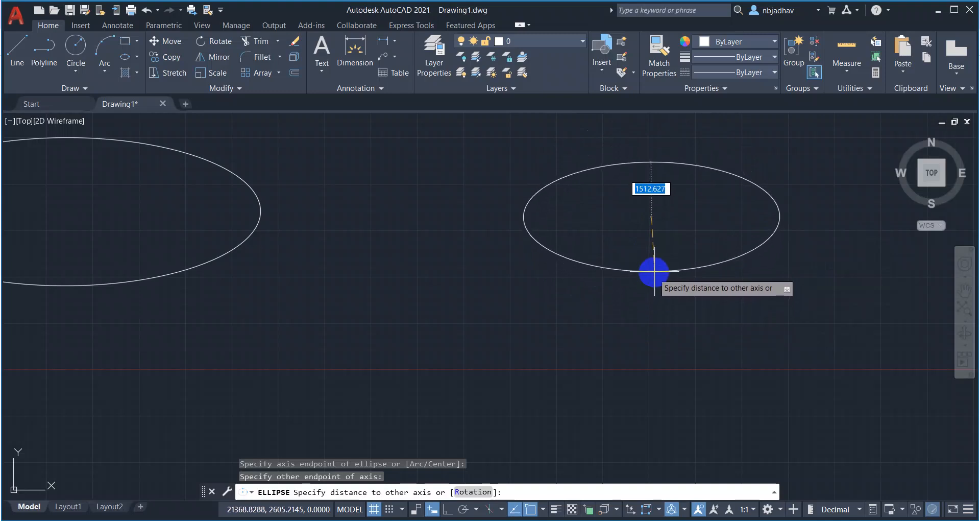
text(1100)
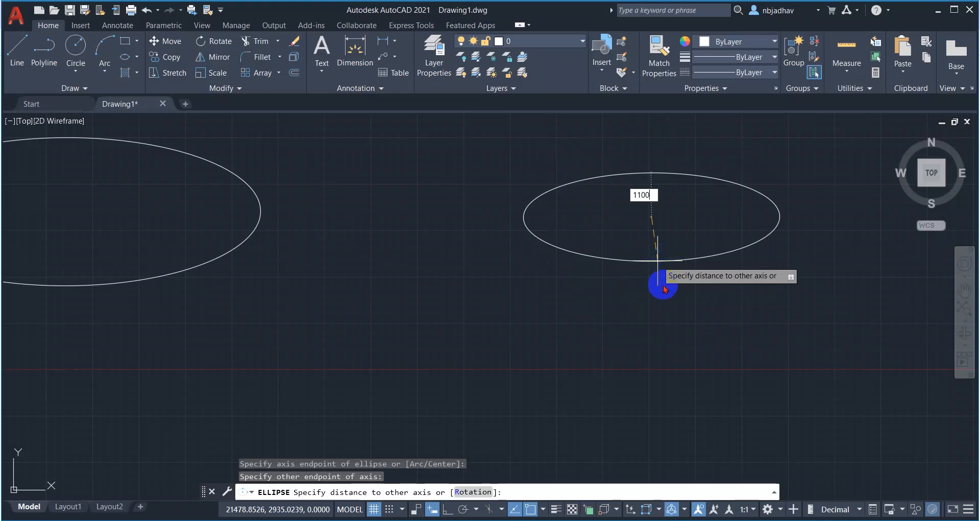
key(Return)
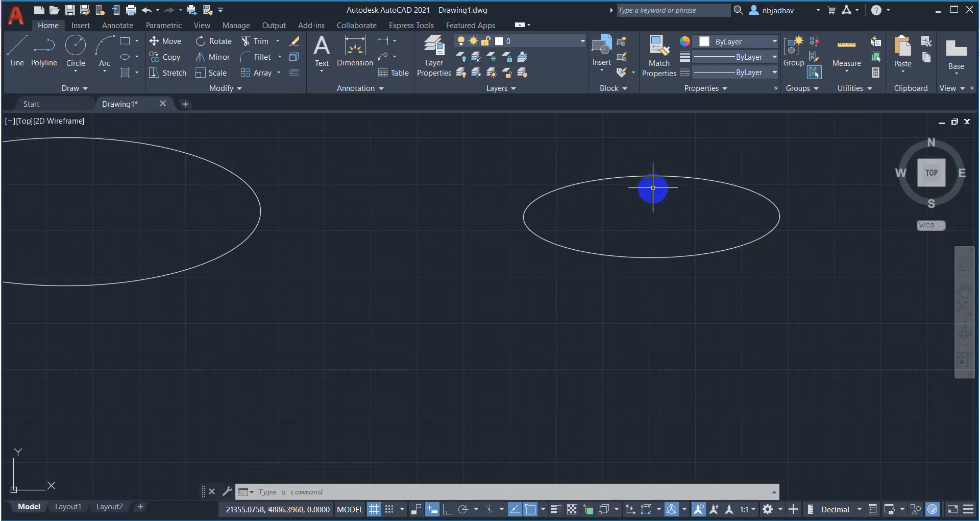
Define an elliptical arc's base ellipse above the two ellipses, with a horizontal axis about 22213 units long and a freely picked other axis
scroll(669, 250, down, 4)
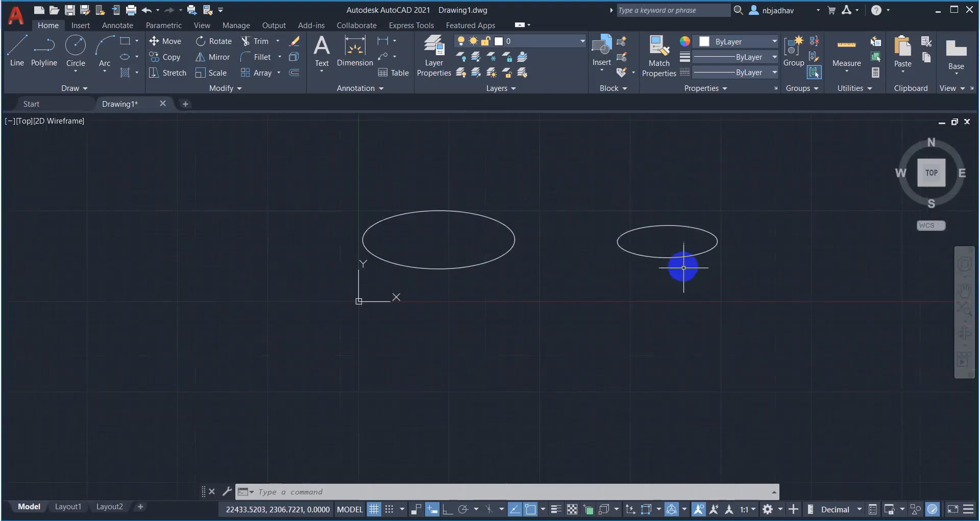
click(137, 57)
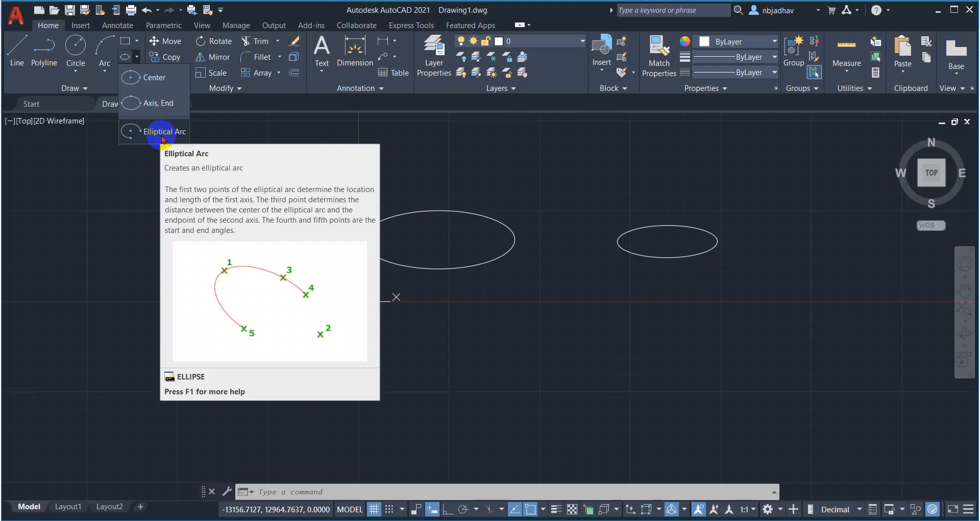
click(163, 133)
click(163, 138)
click(163, 138)
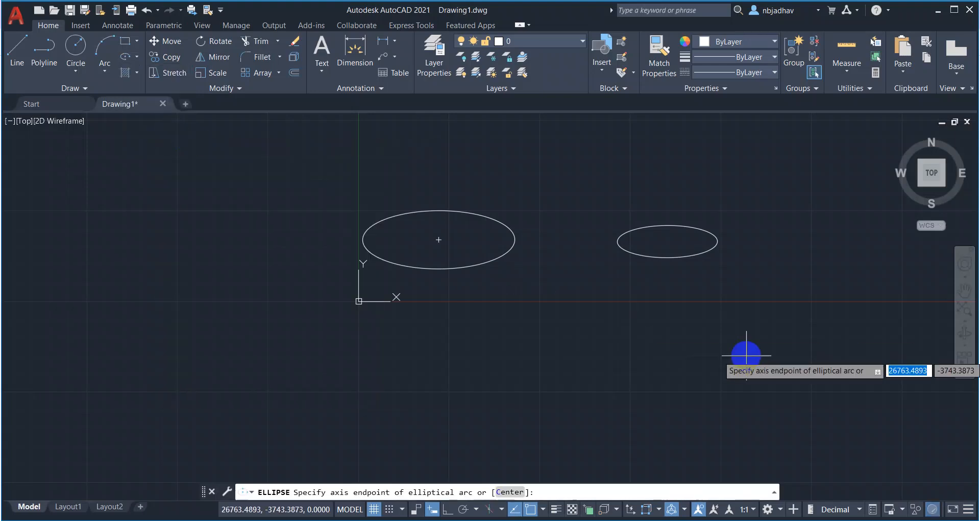
middle_drag(756, 221, 586, 450)
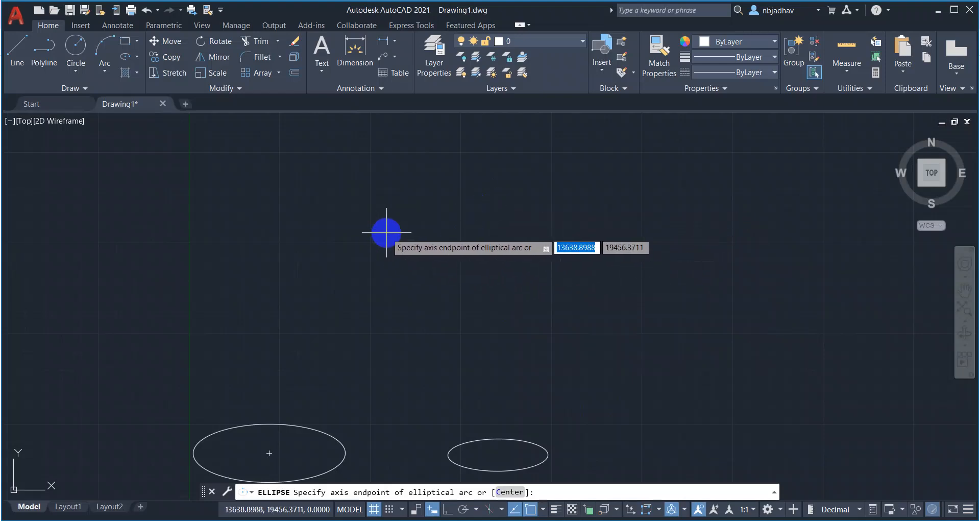
click(386, 232)
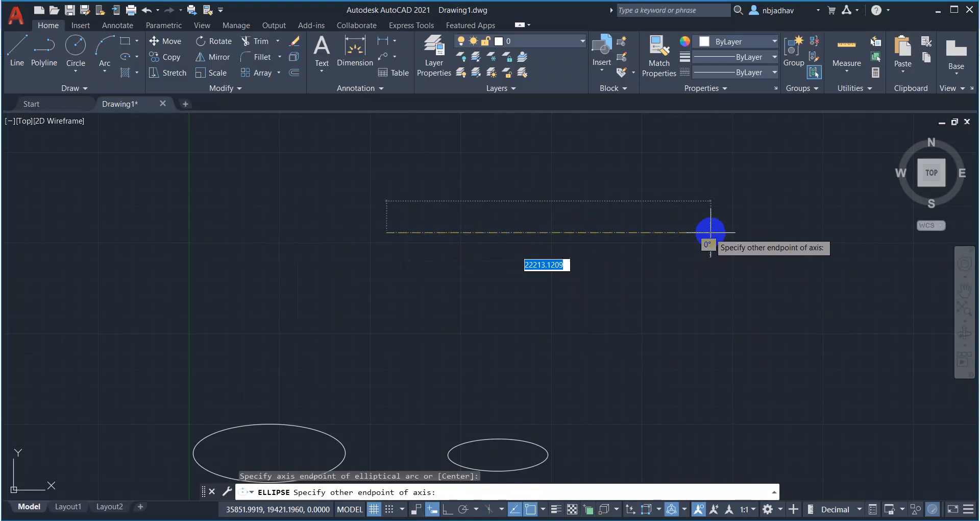
click(711, 232)
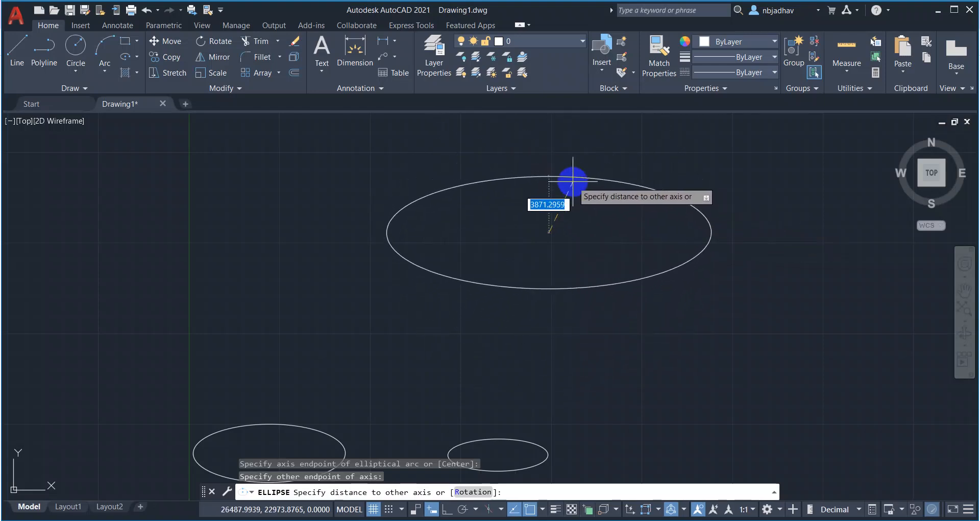
click(548, 165)
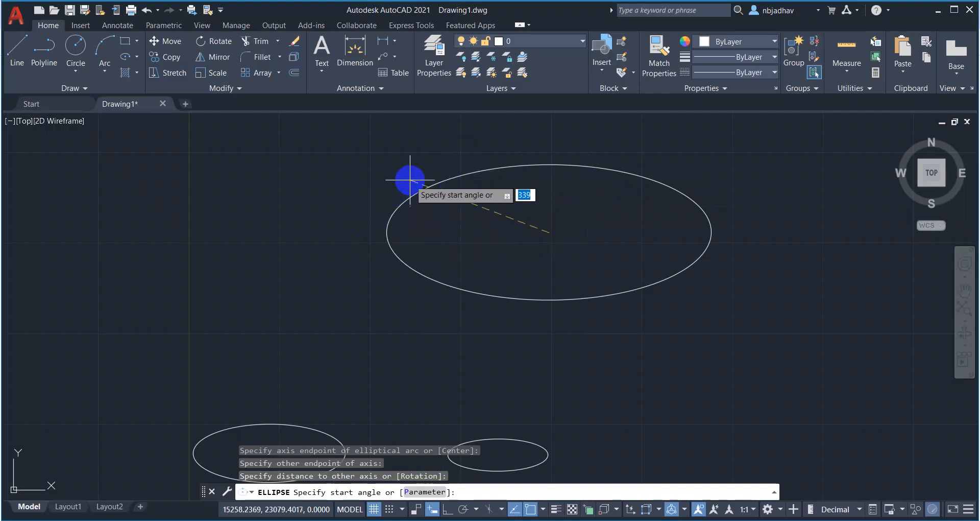
Set the elliptical arc's start angle to 300 and its end angle to 30
text(300)
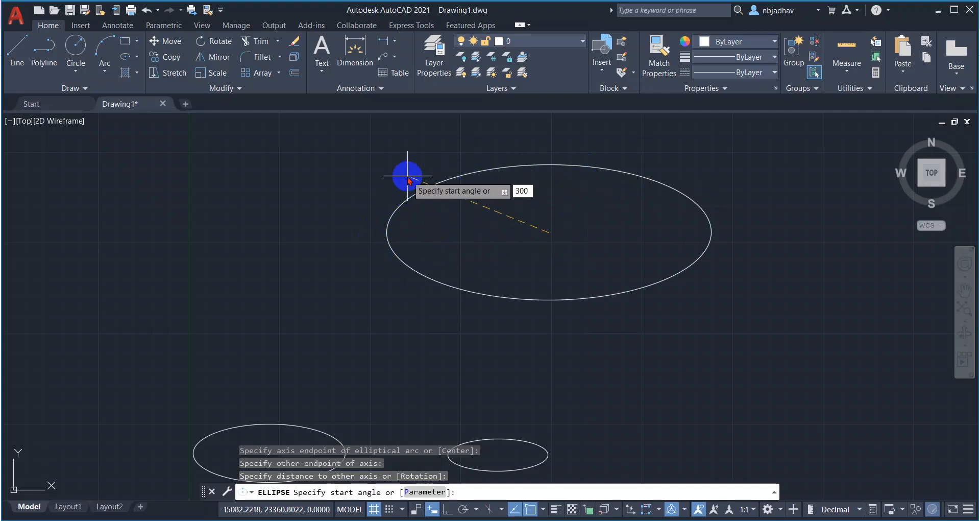
key(Return)
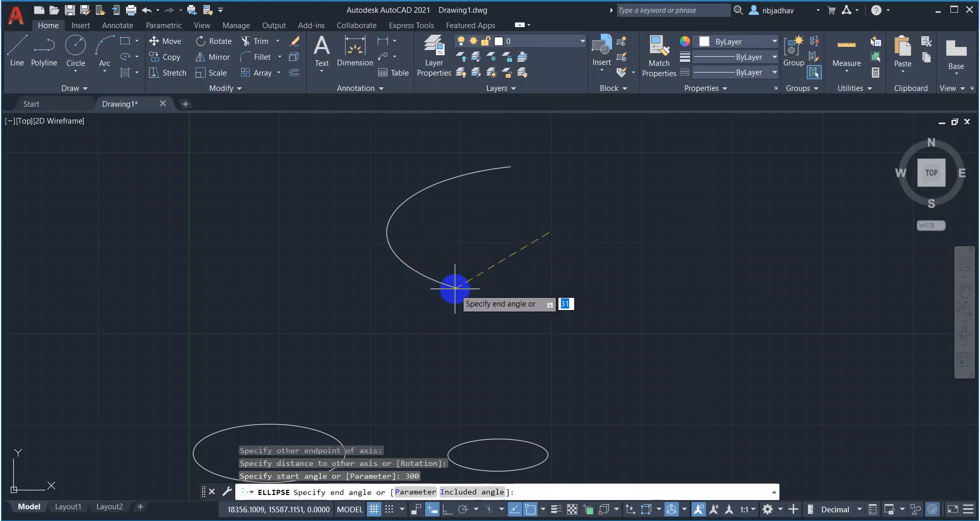
text(30)
key(Return)
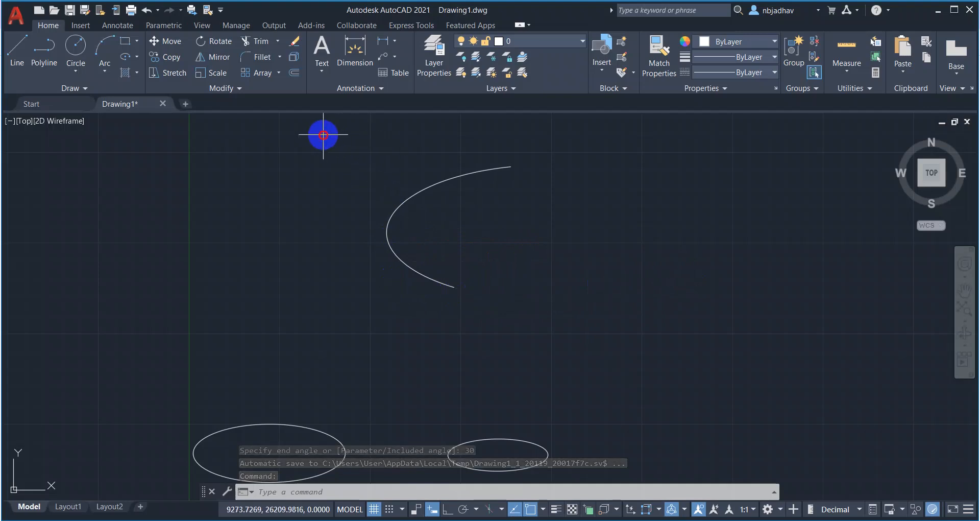
Select the elliptical arc and examine its grips and underlying full ellipse
click(323, 135)
click(732, 309)
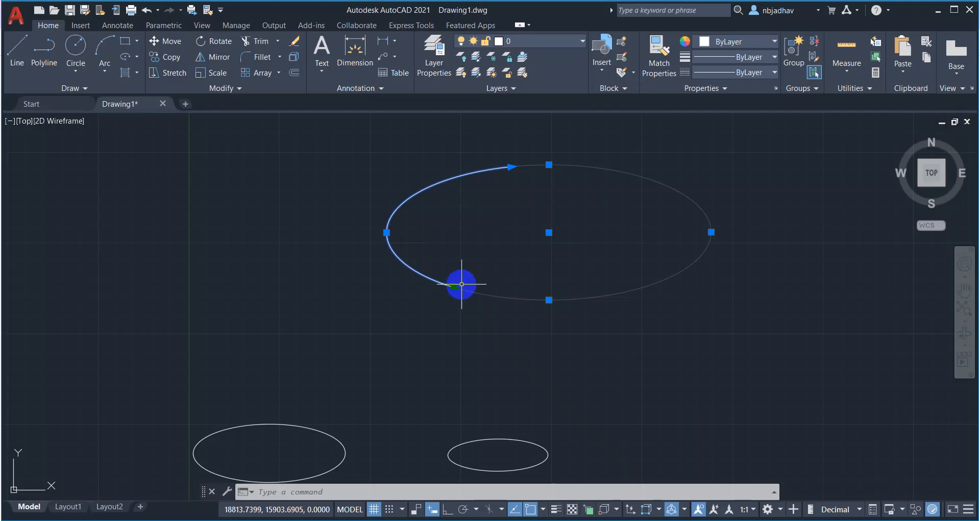
scroll(532, 291, down, 4)
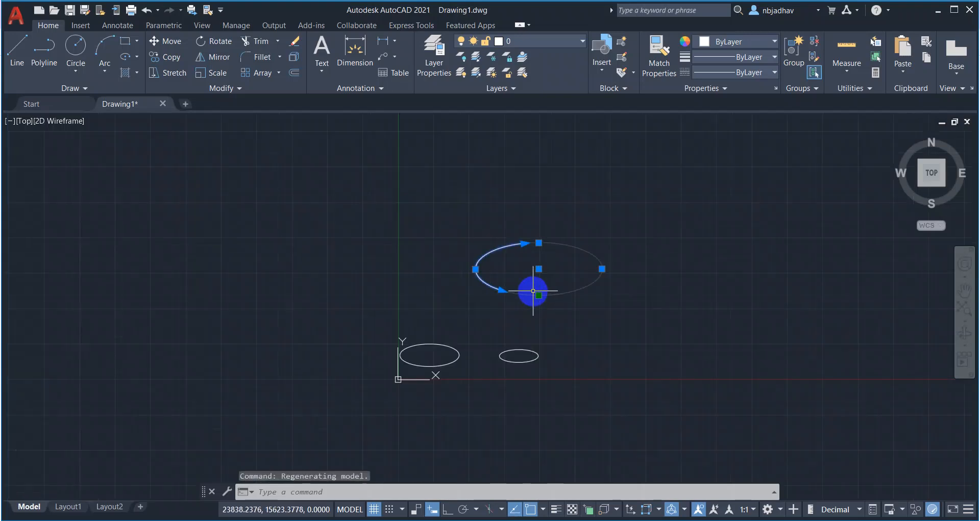
click(138, 58)
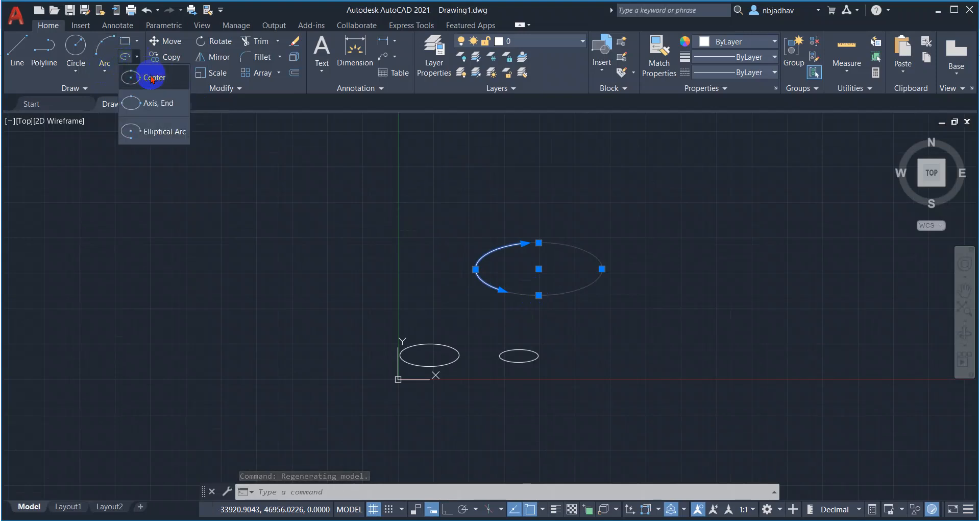